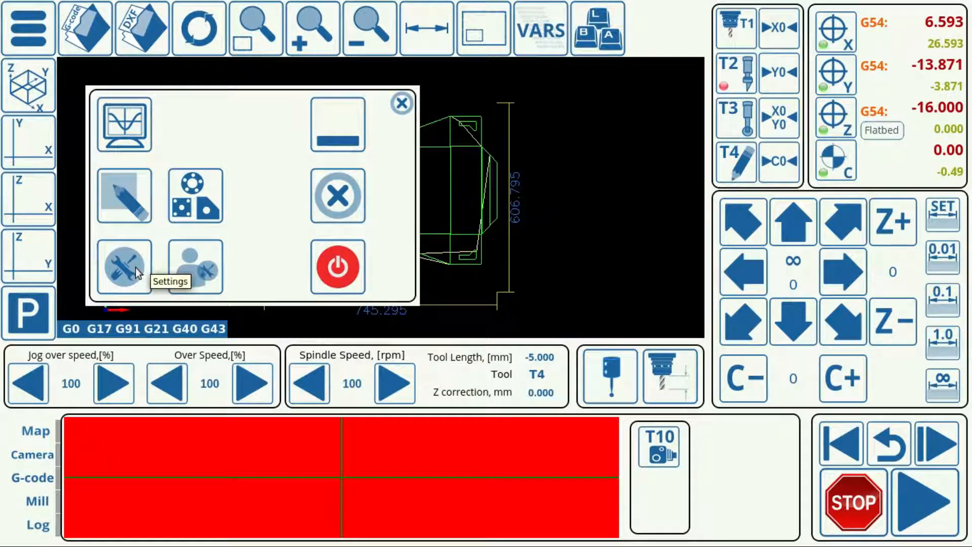
Open the Support settings and enable the Screen option for loading the X1366V profile.
left_click(135, 267)
left_click(355, 30)
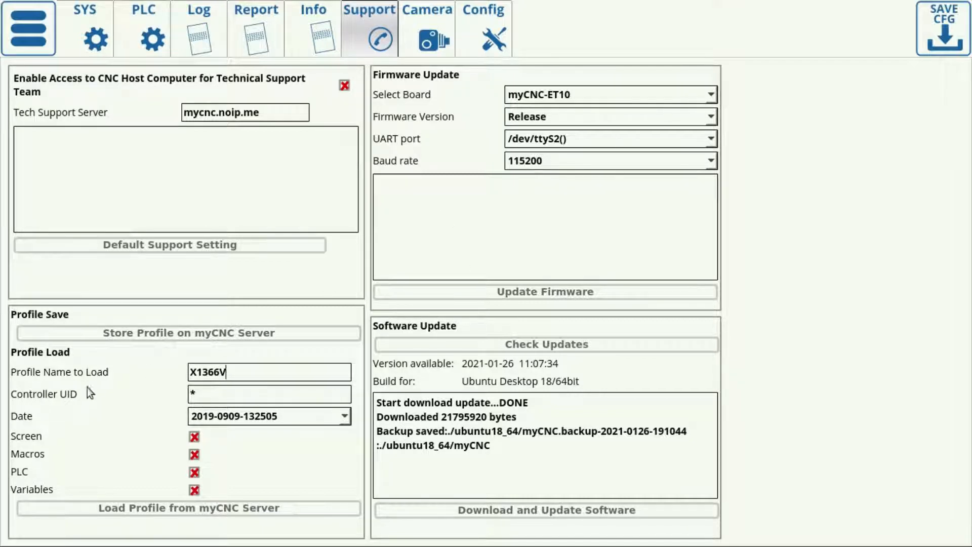
left_click(205, 335)
left_click_drag(226, 375, 165, 371)
left_click(195, 395)
left_click(195, 438)
left_click(195, 438)
left_click(194, 472)
left_click(194, 489)
left_click(219, 421)
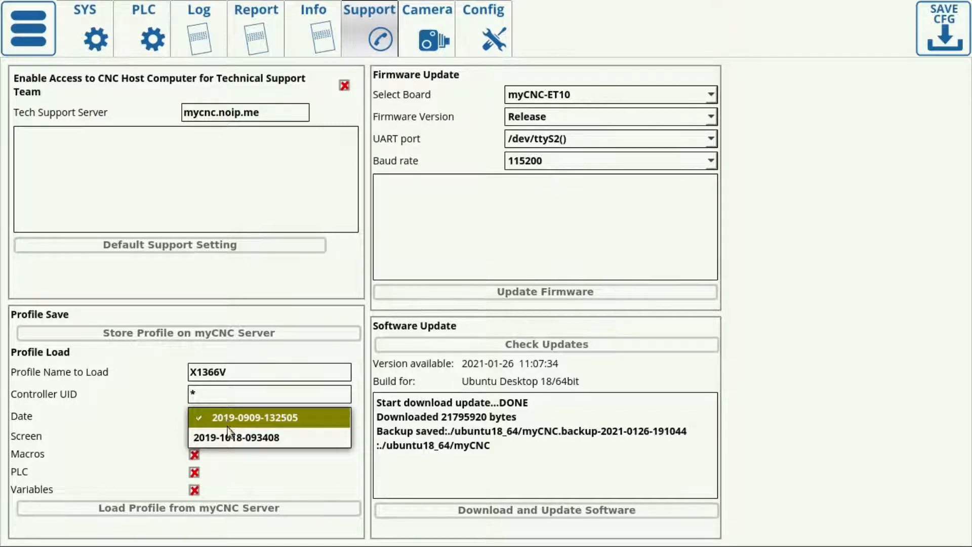
left_click(228, 433)
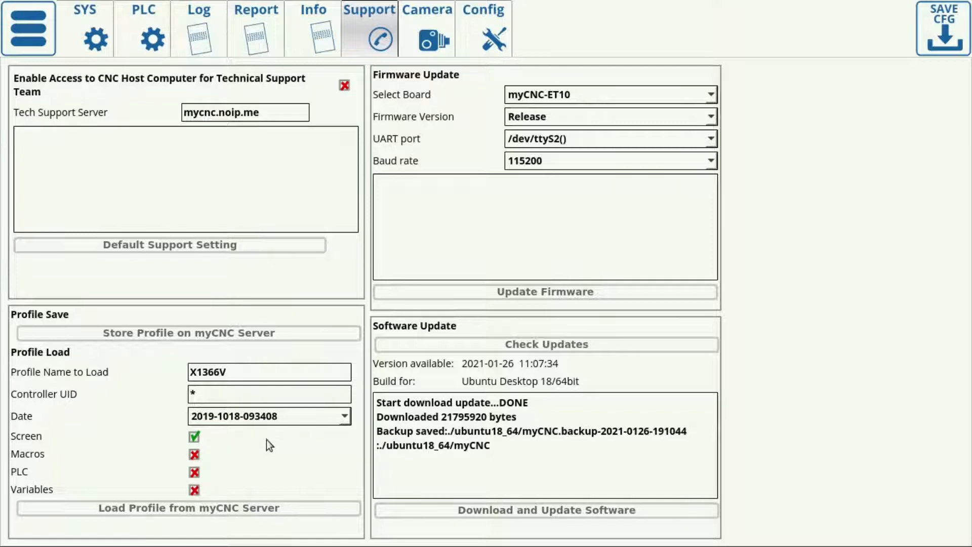
left_click(232, 506)
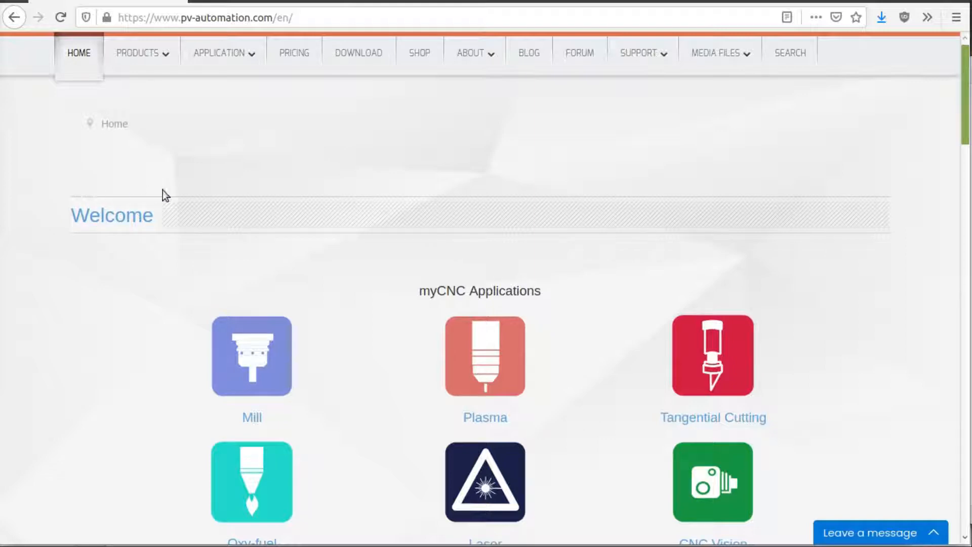
In the browser, open the pv-automation.com download page and locate the myCNC profiles section.
left_click(302, 19)
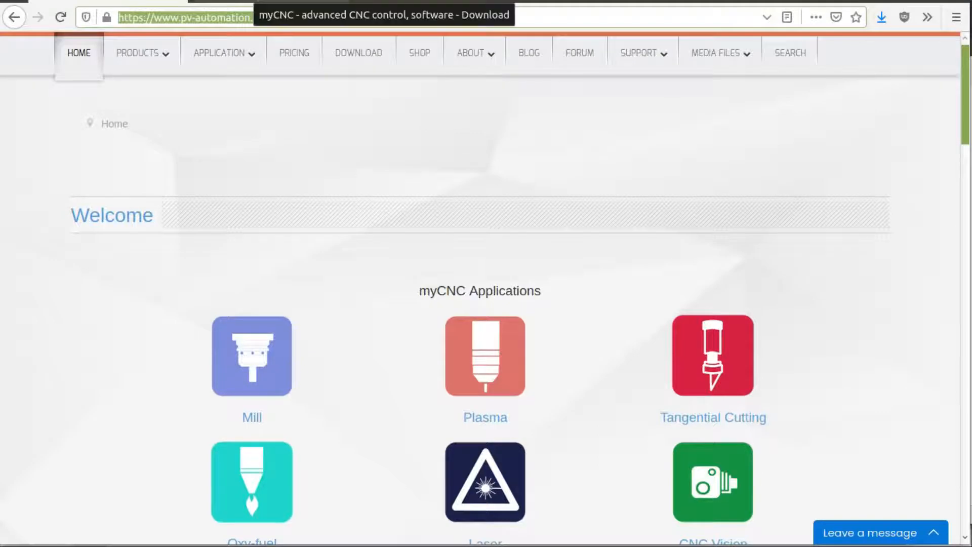
left_click(354, 53)
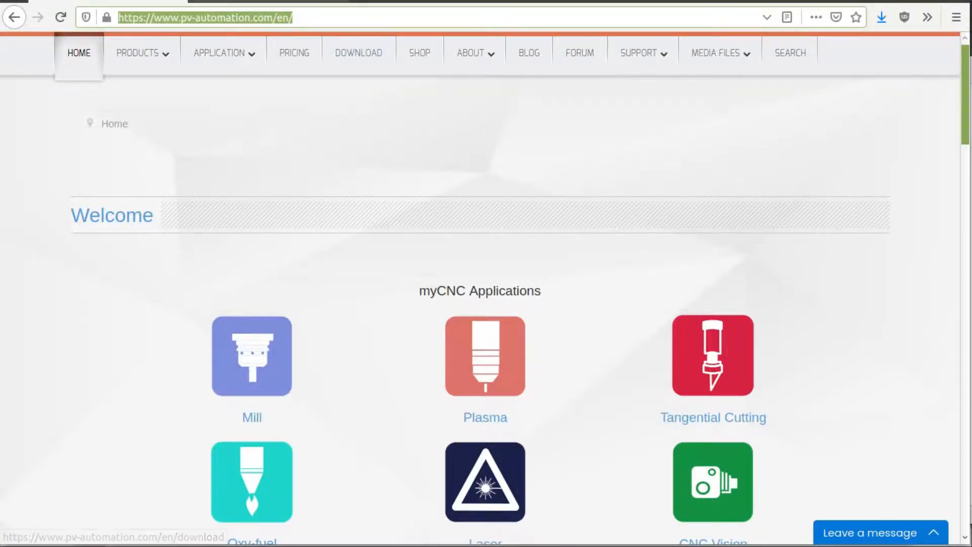
scroll(390, 169, "down", 15)
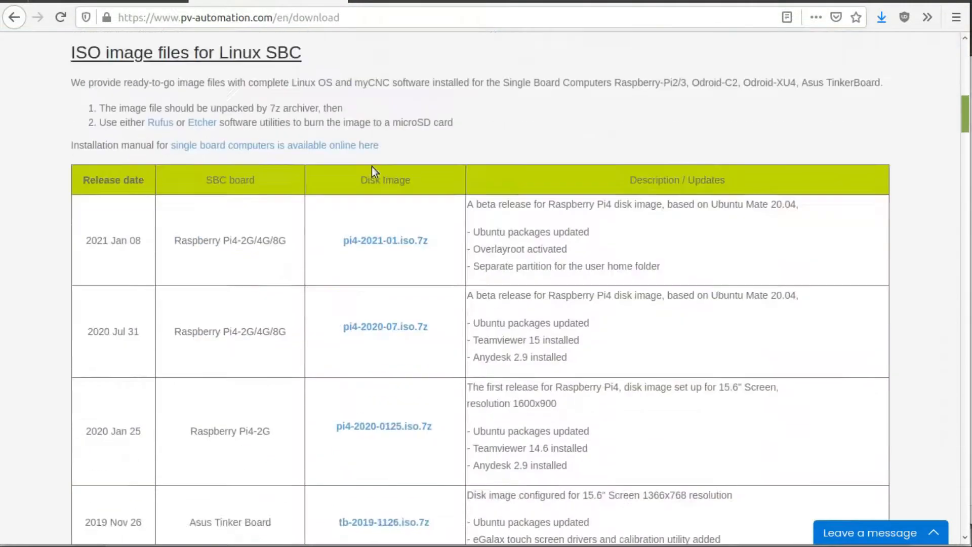
scroll(328, 171, "down", 20)
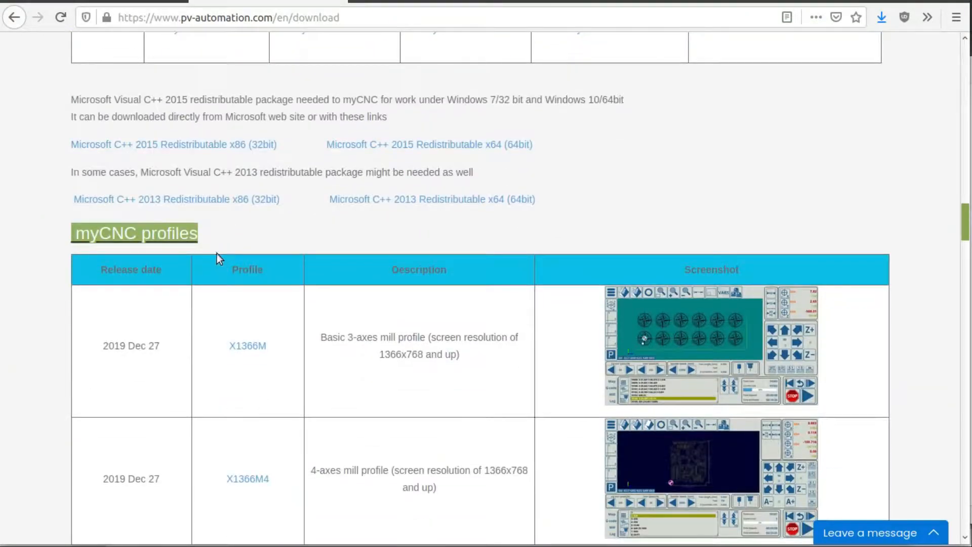
left_click_drag(210, 232, 77, 231)
Download the X1366V tangential cutting profile from the profiles table, saving the archive X1366V-last.tar.gz.
scroll(80, 223, "down", 10)
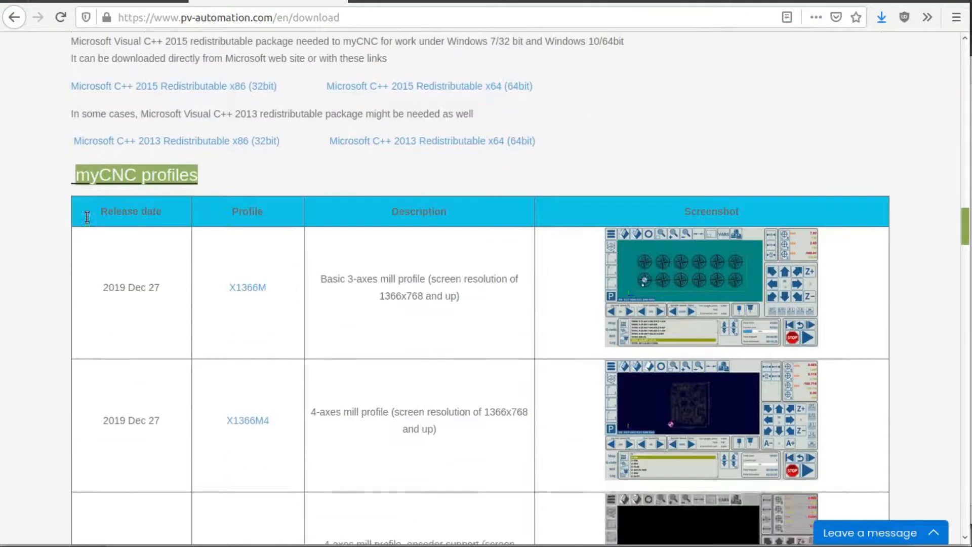
scroll(208, 236, "down", 4)
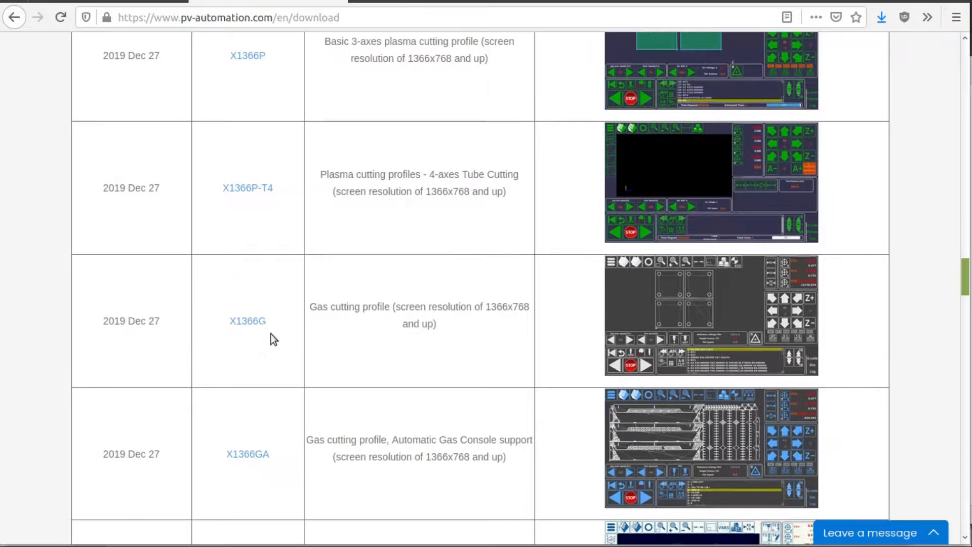
scroll(272, 333, "down", 5)
double_click(246, 348)
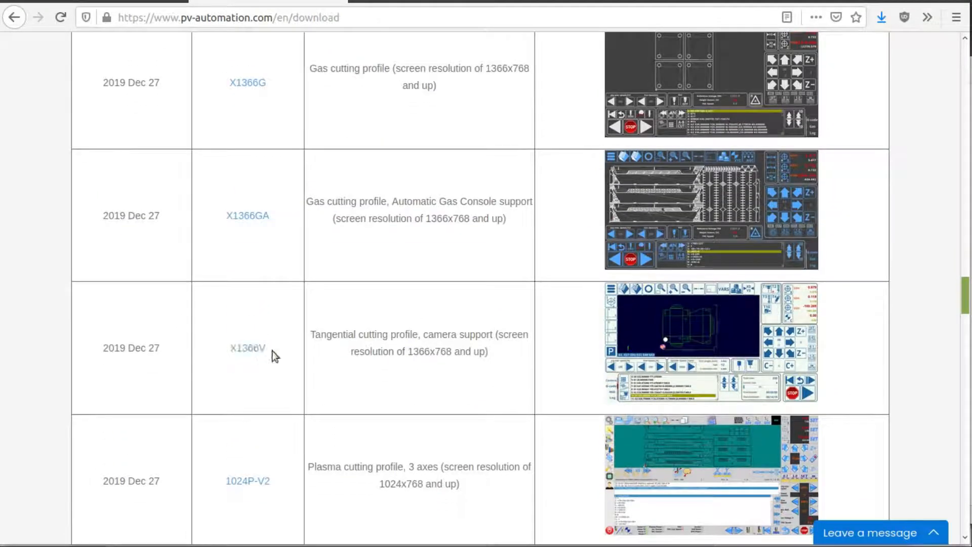
left_click(241, 351)
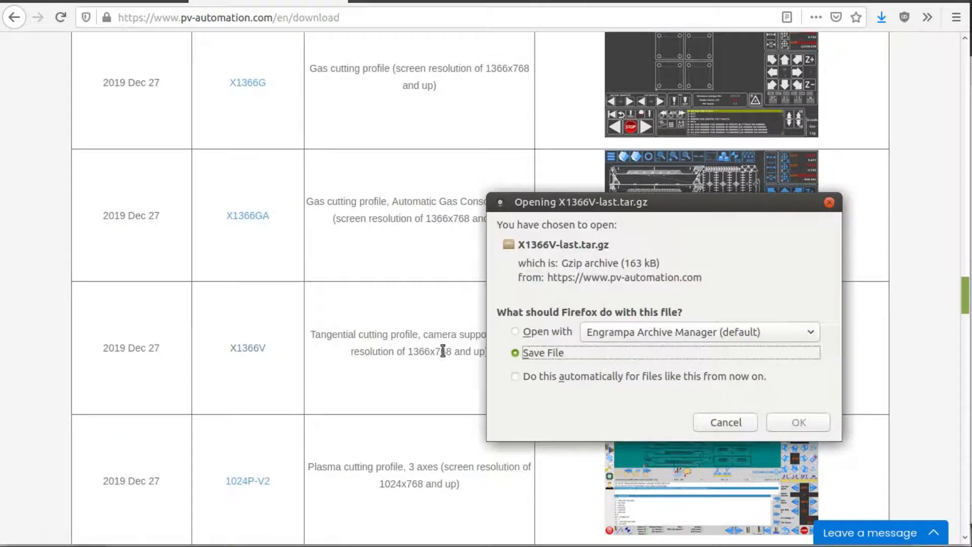
left_click(799, 423)
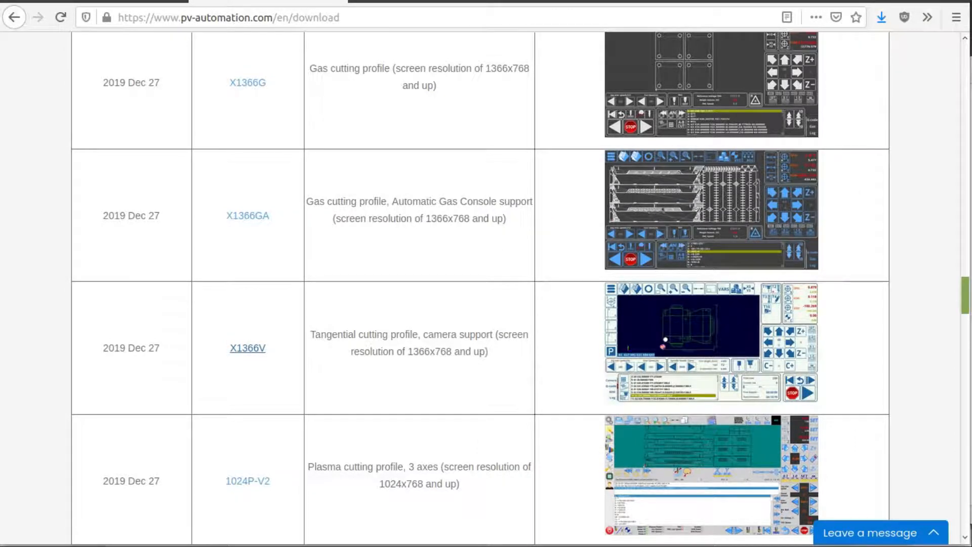
In the file manager, copy X1366V-last.tar.gz from the mycnc home folder into .config/myCNC/profiles.
left_click(348, 546)
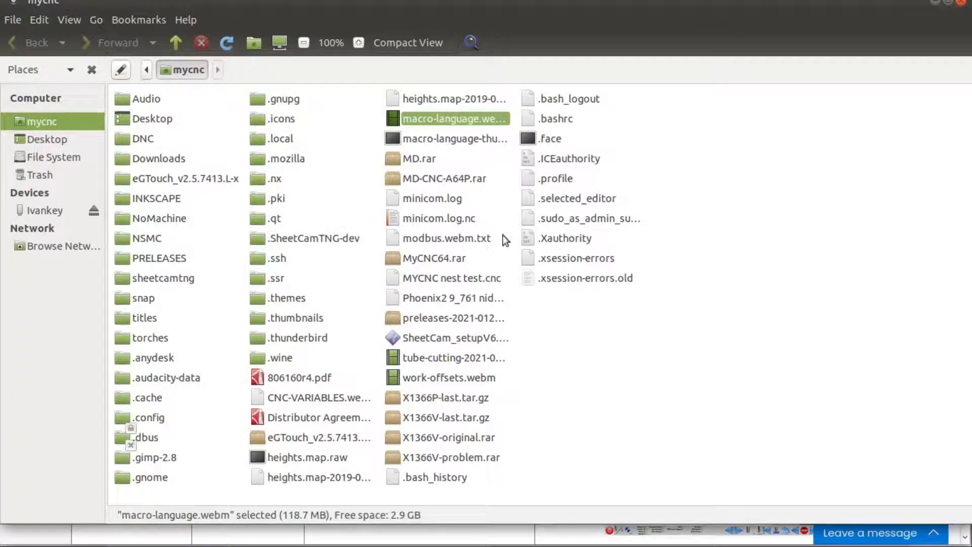
left_click(575, 390)
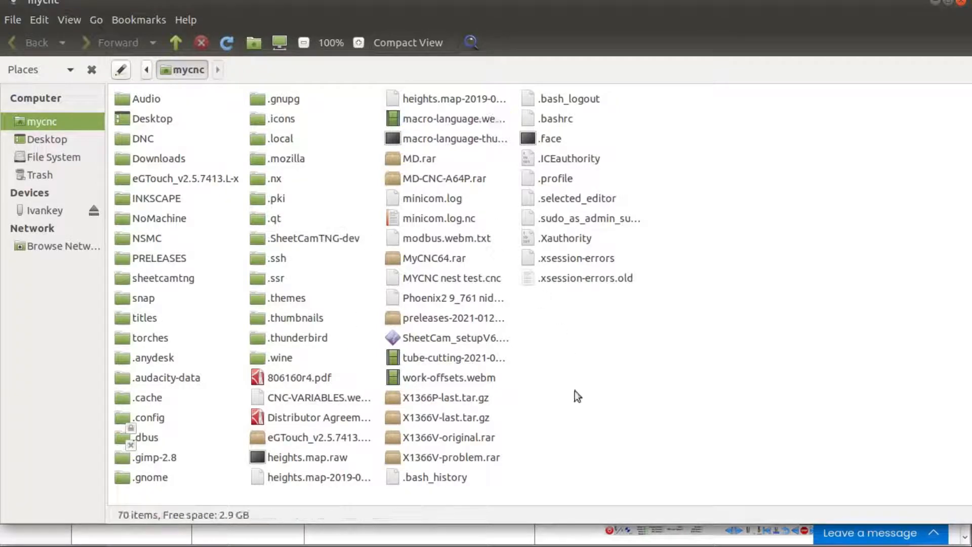
left_click(452, 415)
right_click(451, 415)
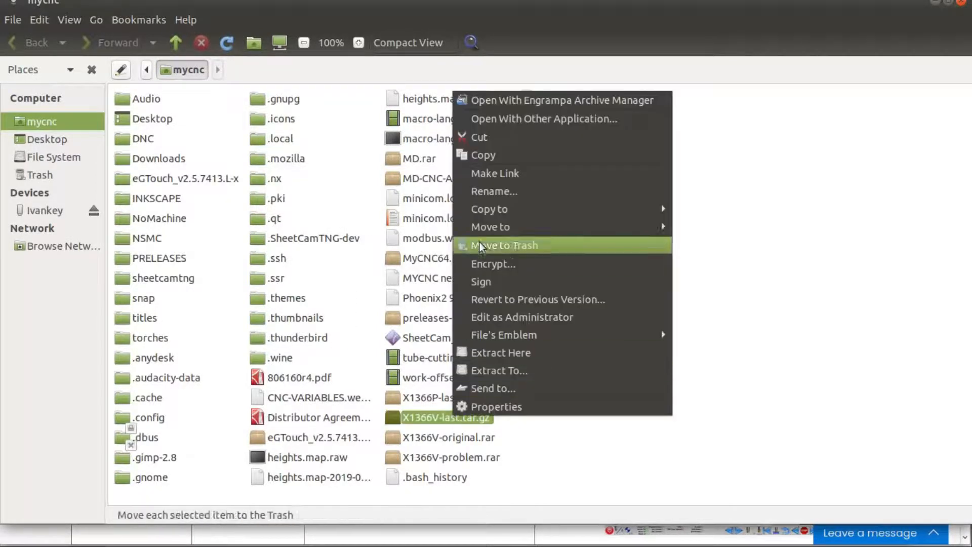
left_click(493, 161)
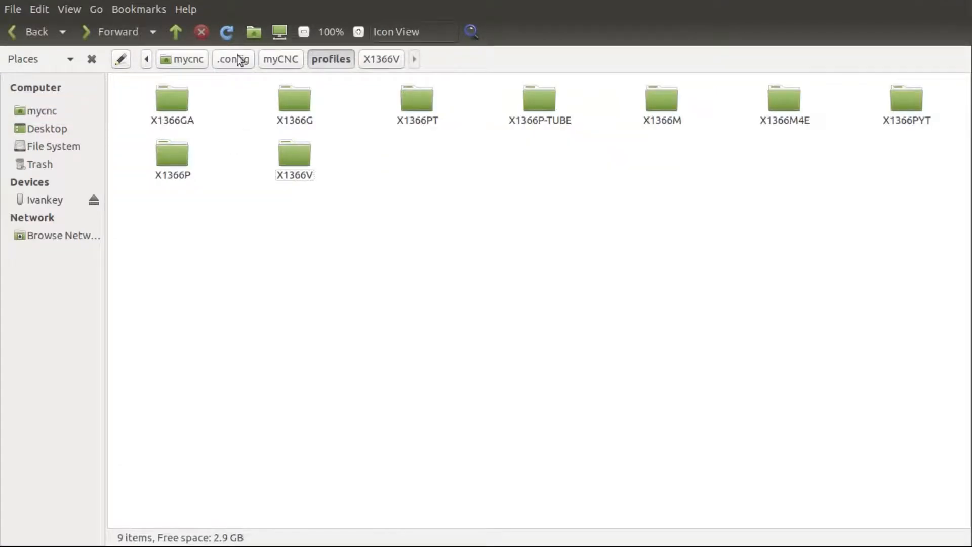
right_click(383, 163)
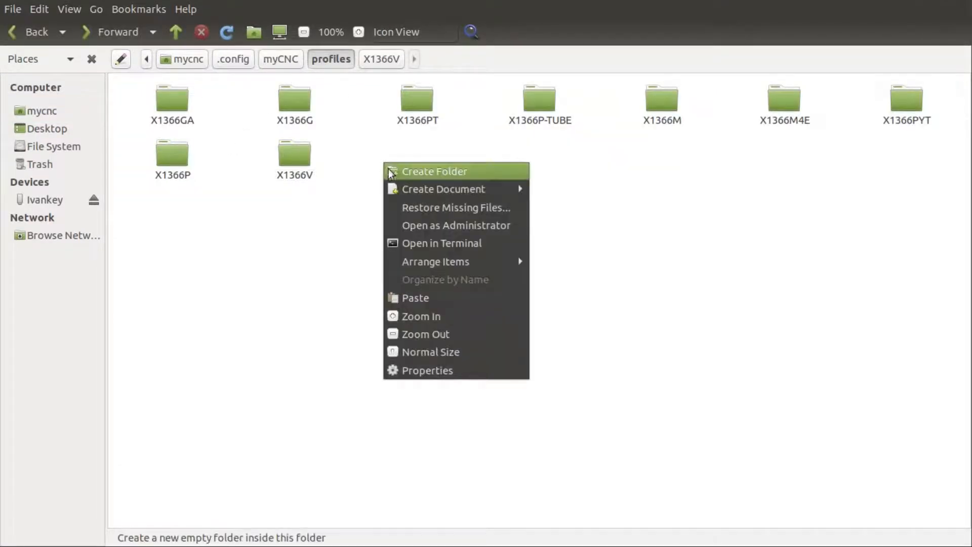
left_click(421, 299)
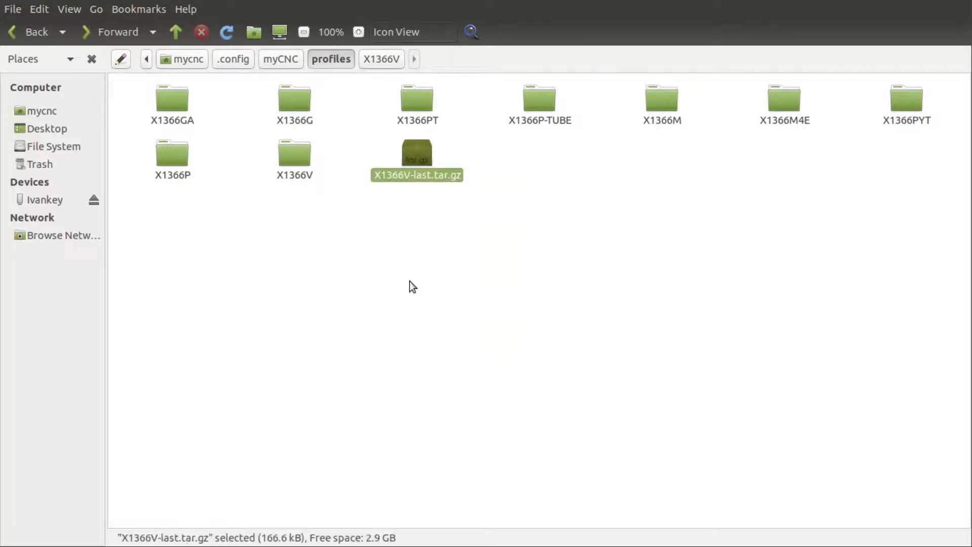
left_click(374, 241)
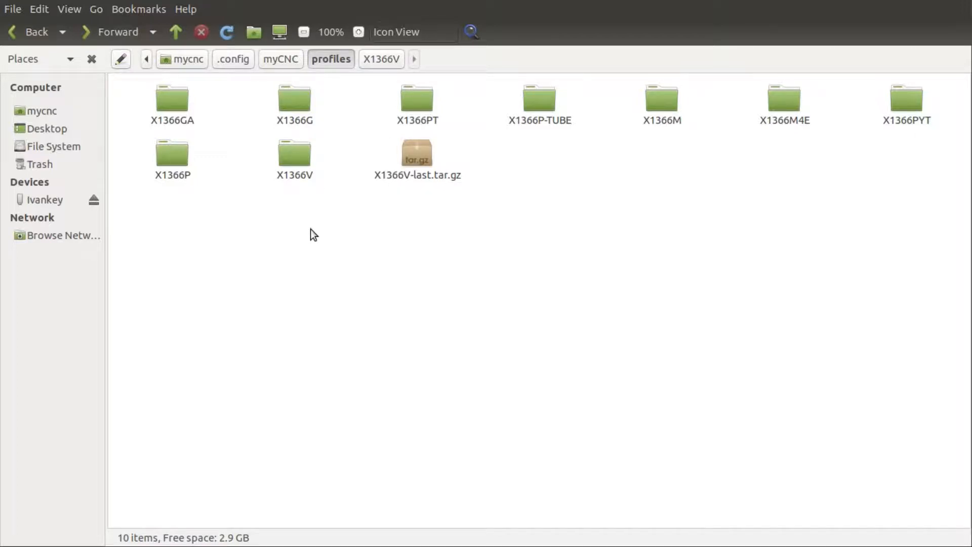
Back up cnc-variables.xml from the X1366V profile folder by copying it to the Desktop.
double_click(286, 172)
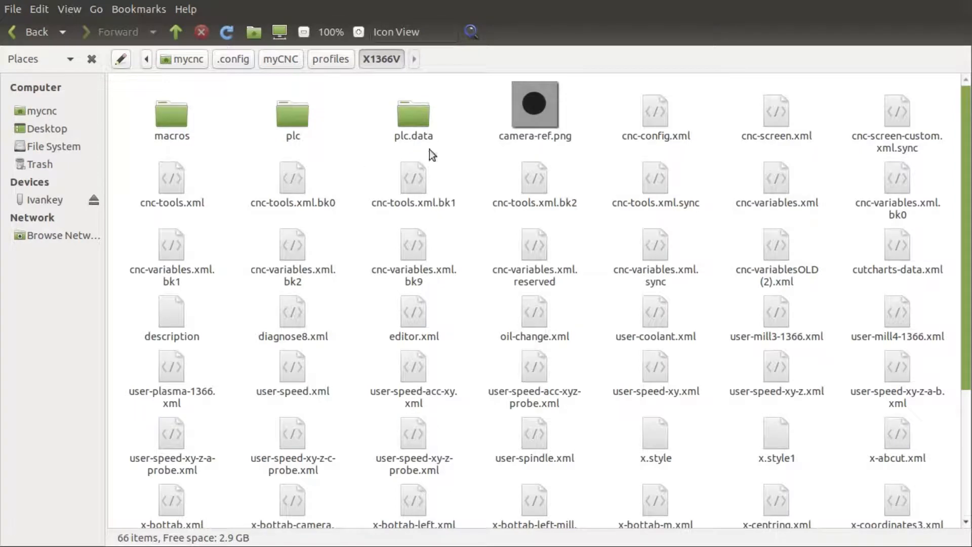
left_click(772, 175)
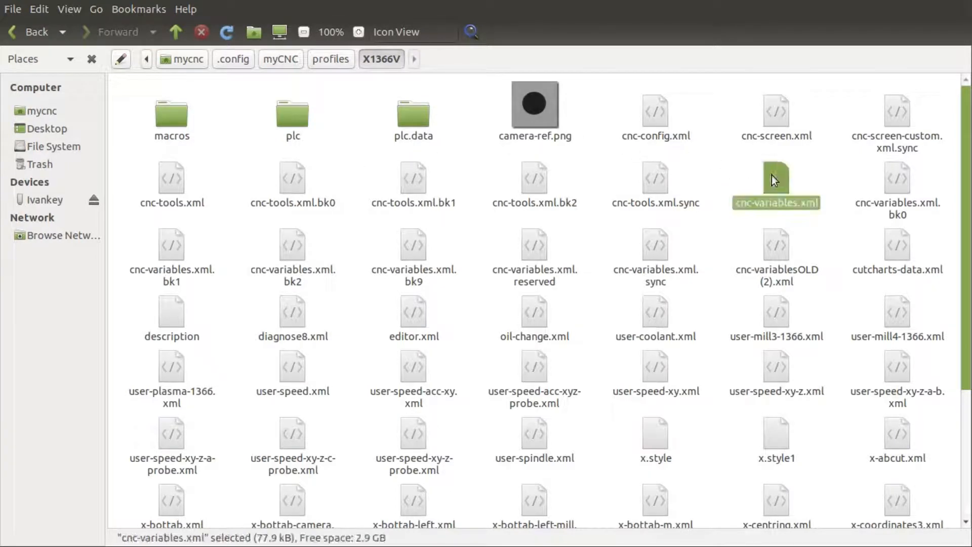
right_click(771, 175)
left_click(804, 240)
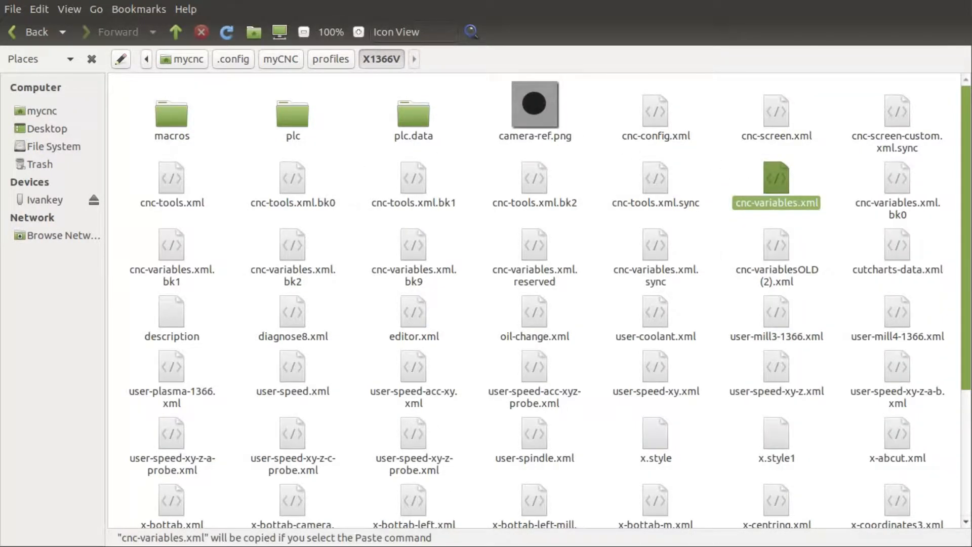
key("alt+Tab")
right_click(494, 258)
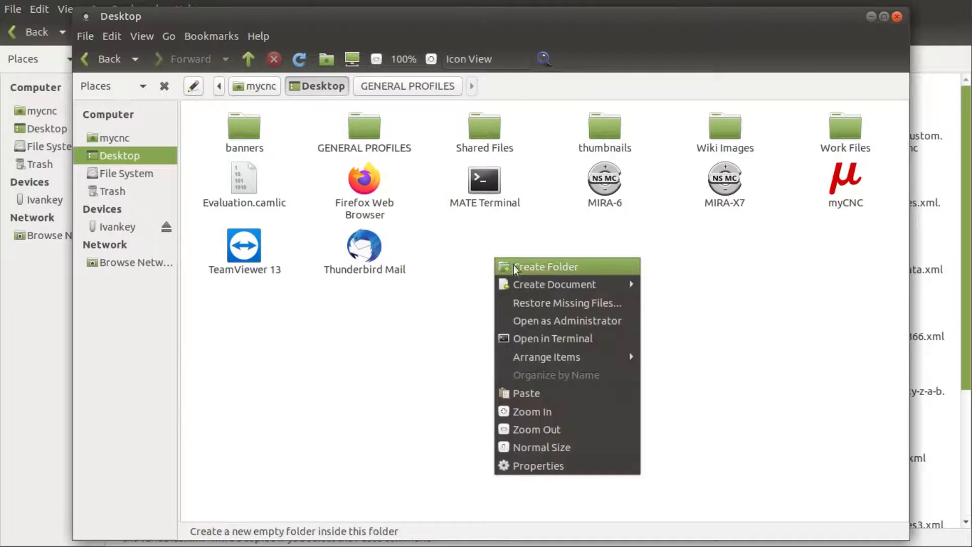
left_click(528, 393)
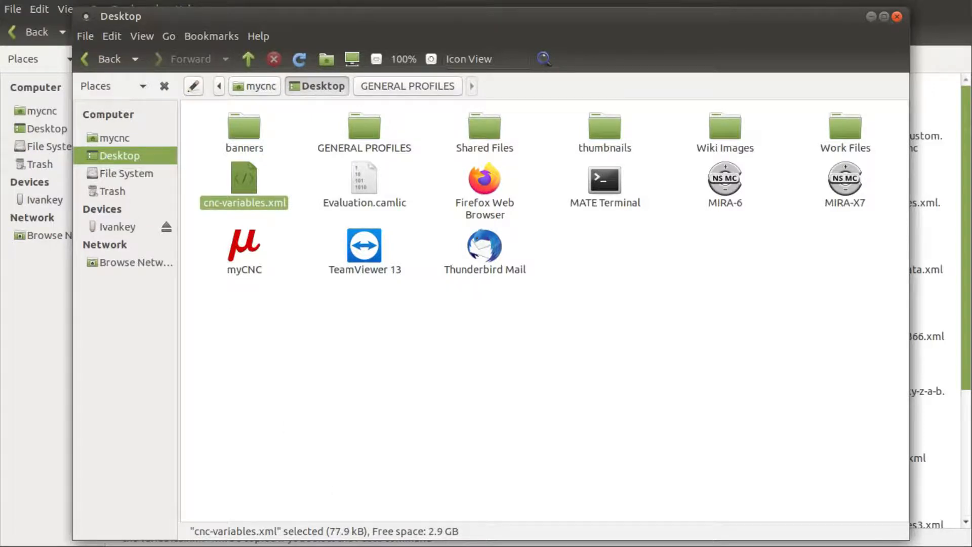
Examine the plc and macros folders inside the X1366V profile folder, and select both.
key("alt+Tab")
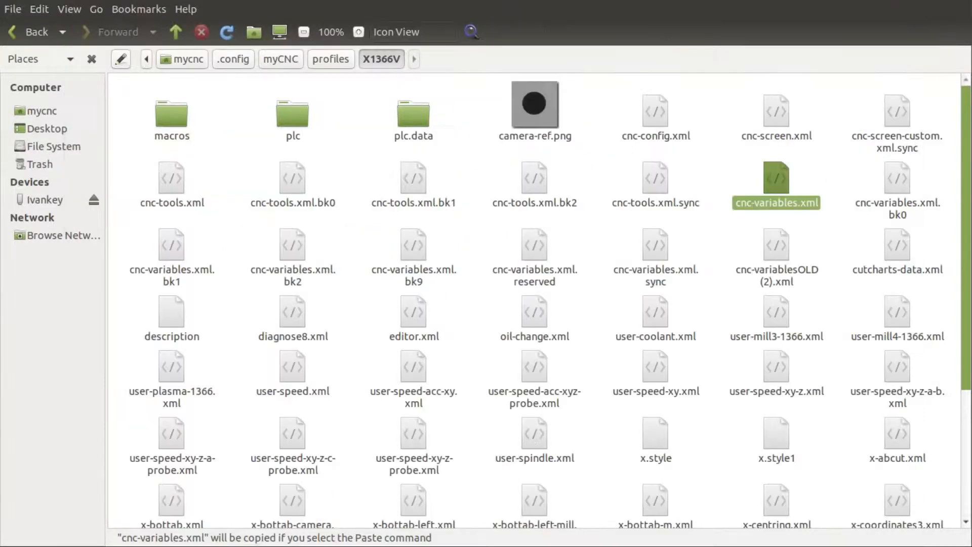
left_click(331, 59)
left_click(400, 231)
double_click(285, 148)
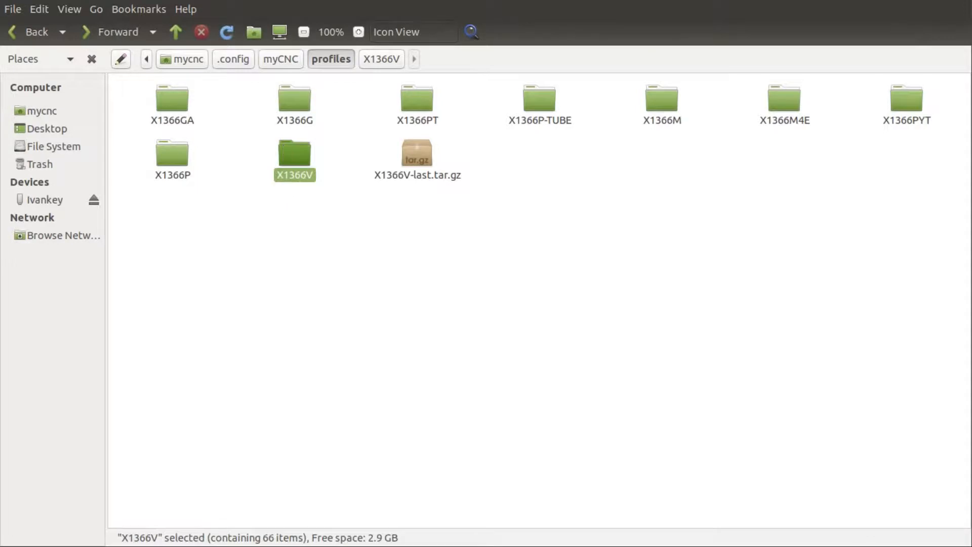
double_click(287, 111)
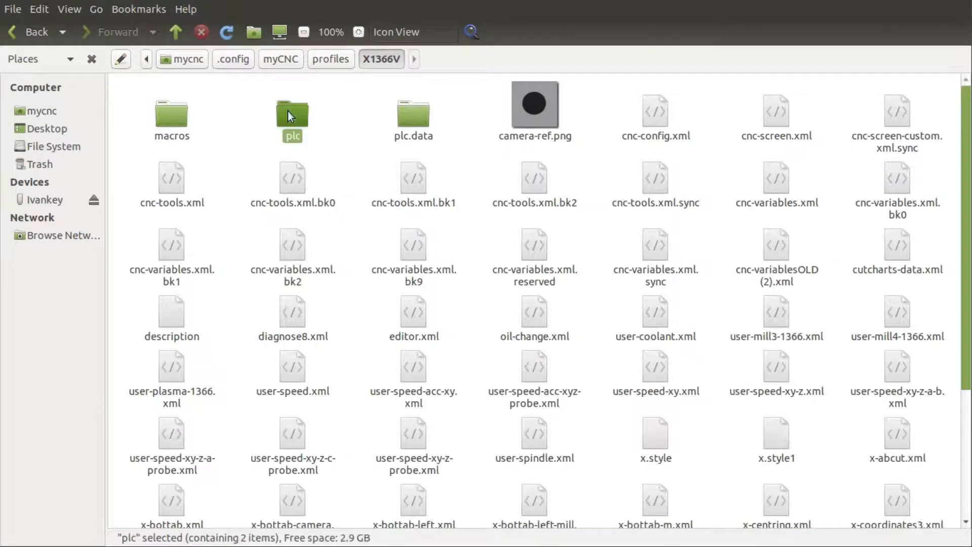
left_click(364, 65)
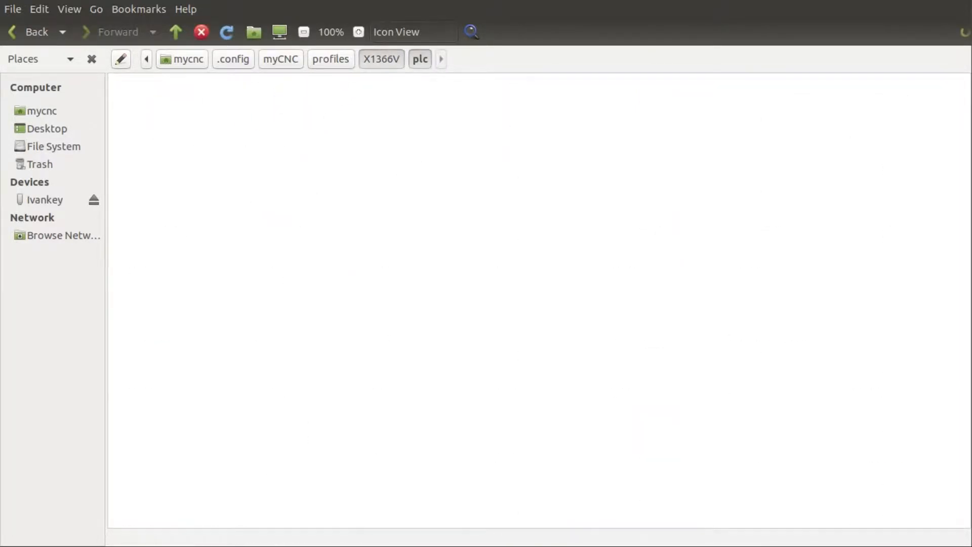
double_click(163, 120)
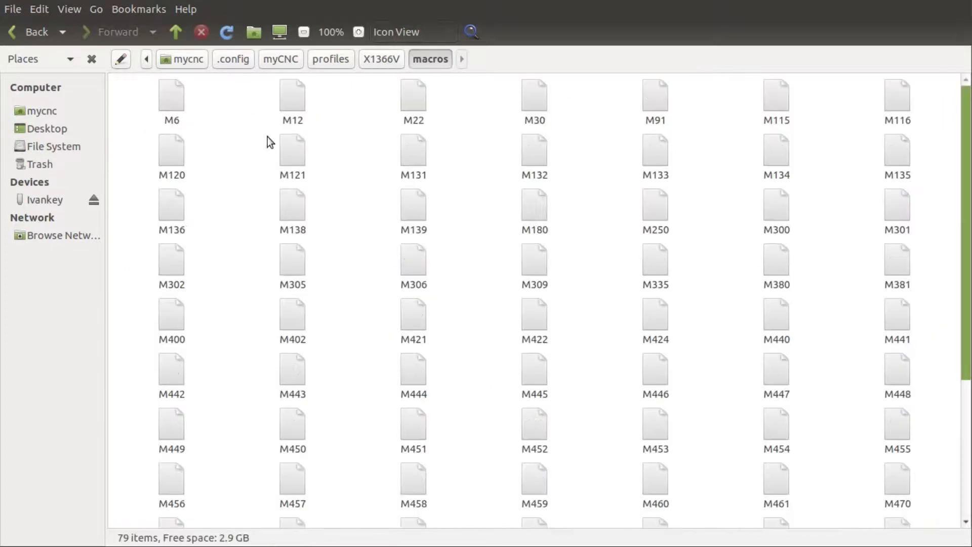
left_click(386, 59)
left_click_drag(327, 119, 160, 109)
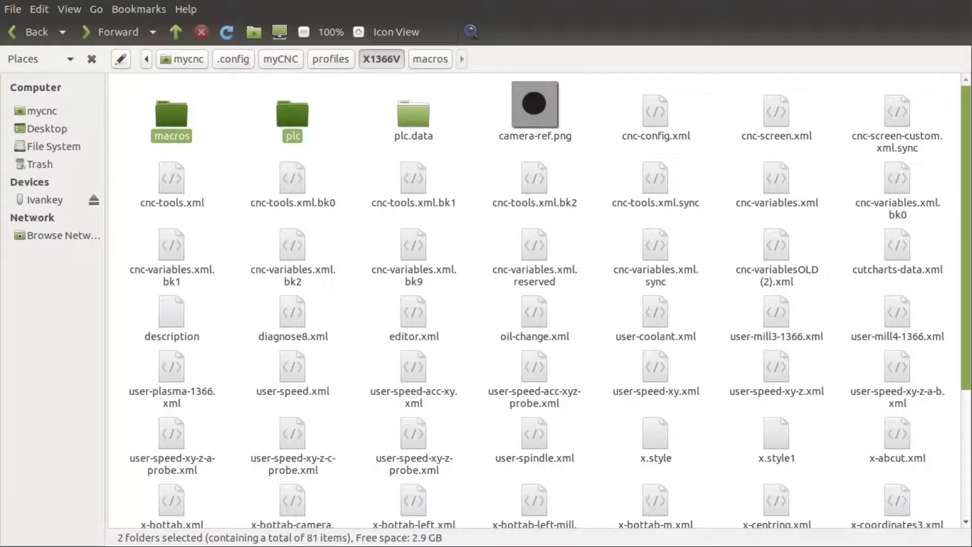
key("alt+Tab")
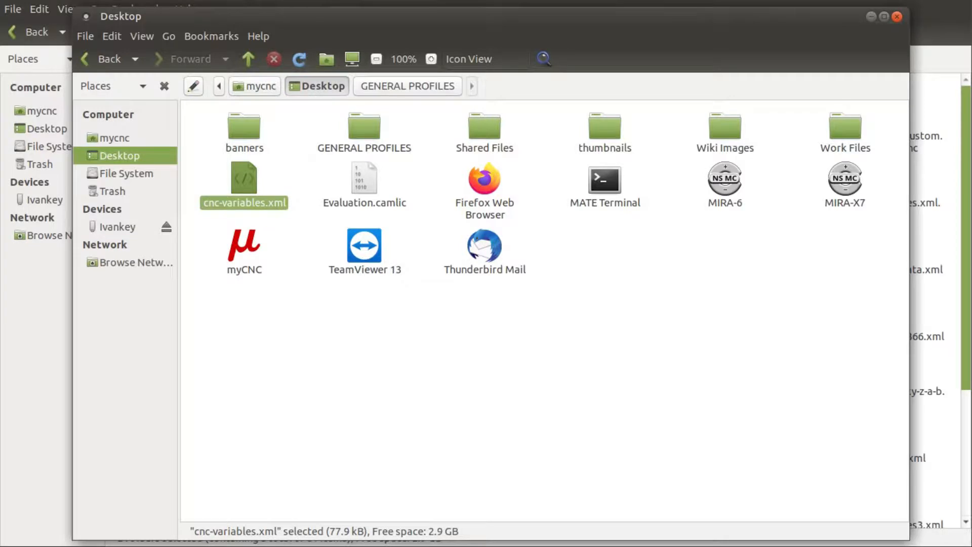
key("alt+Tab")
Back up the whole X1366V profile folder by copying it from the profiles directory to the Desktop.
left_click(328, 57)
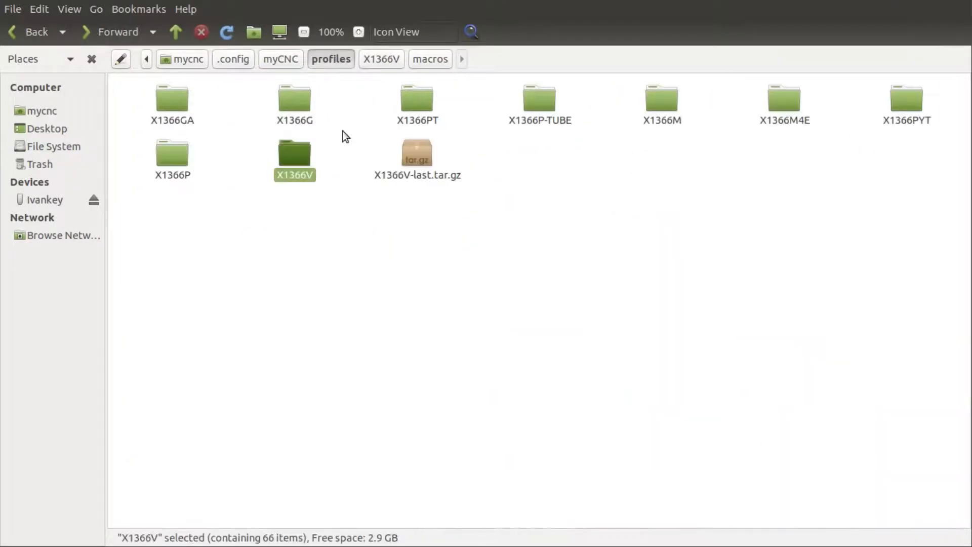
right_click(295, 151)
left_click(329, 251)
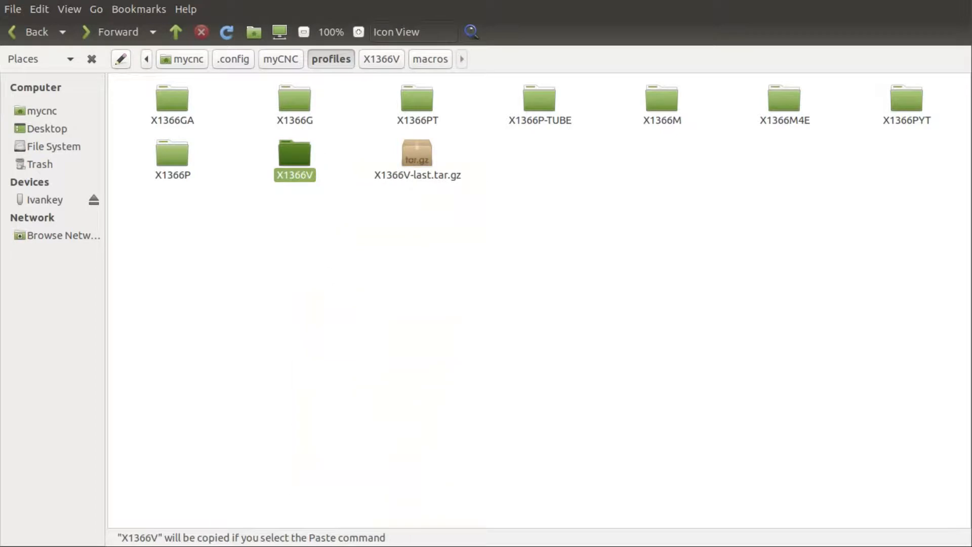
key("alt+Tab")
right_click(303, 359)
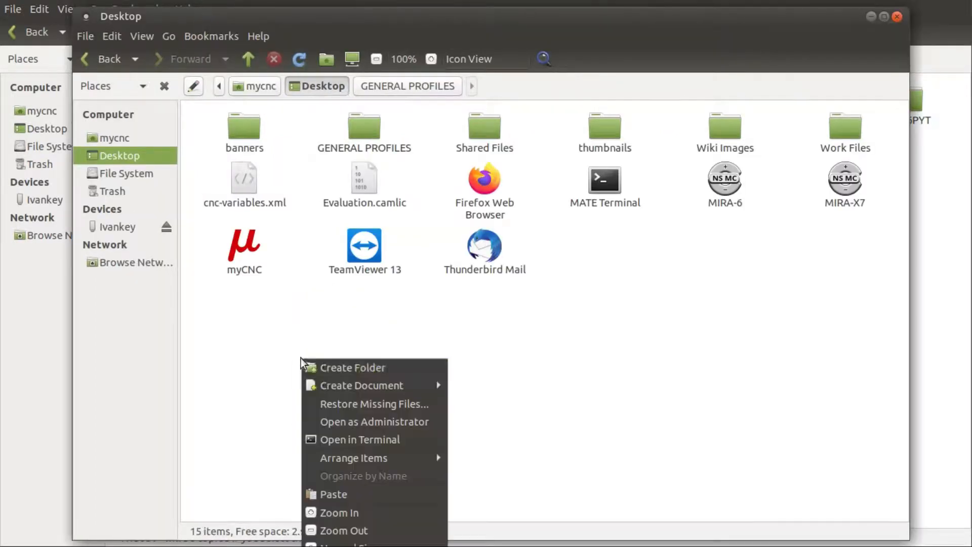
left_click(339, 495)
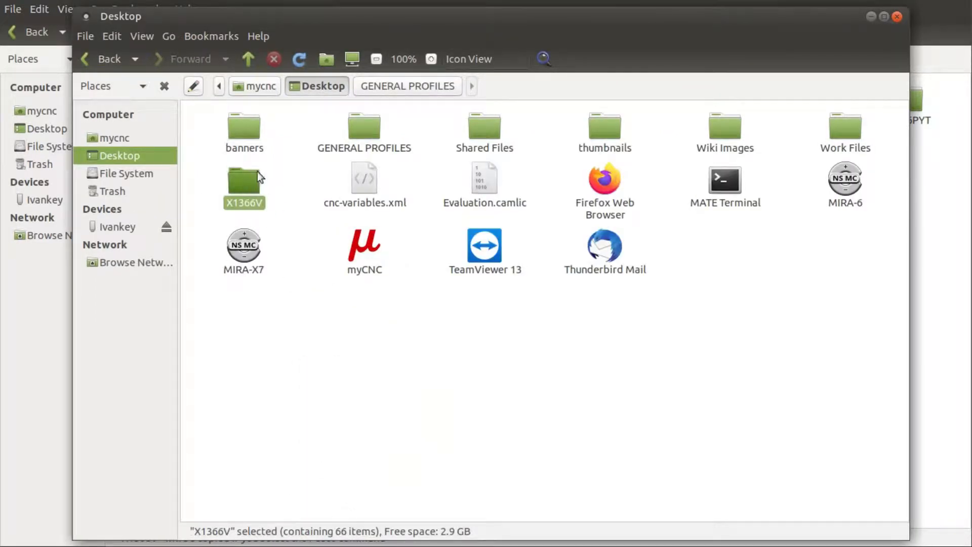
left_click(341, 350)
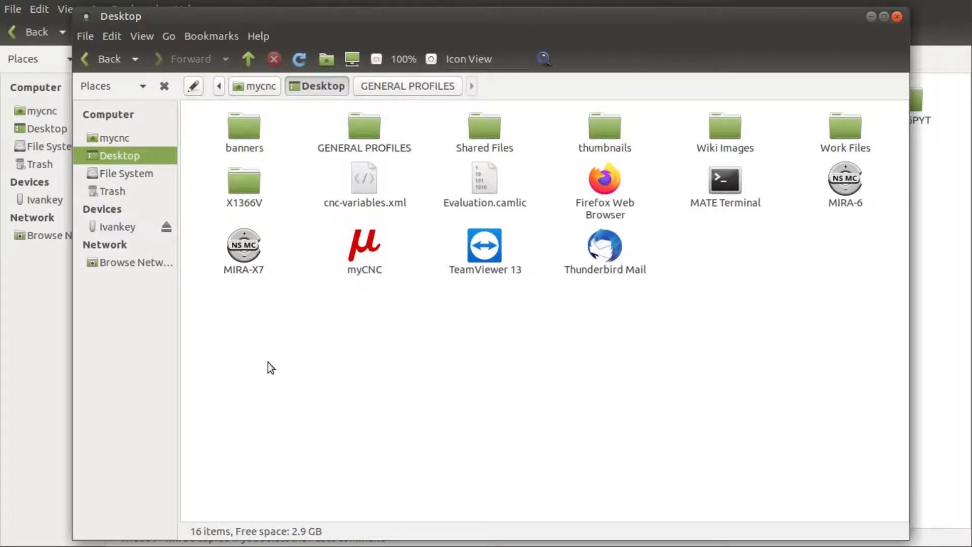
Delete the X1366V folder from the profiles directory and extract X1366V-last.tar.gz in its place.
key("alt+Tab")
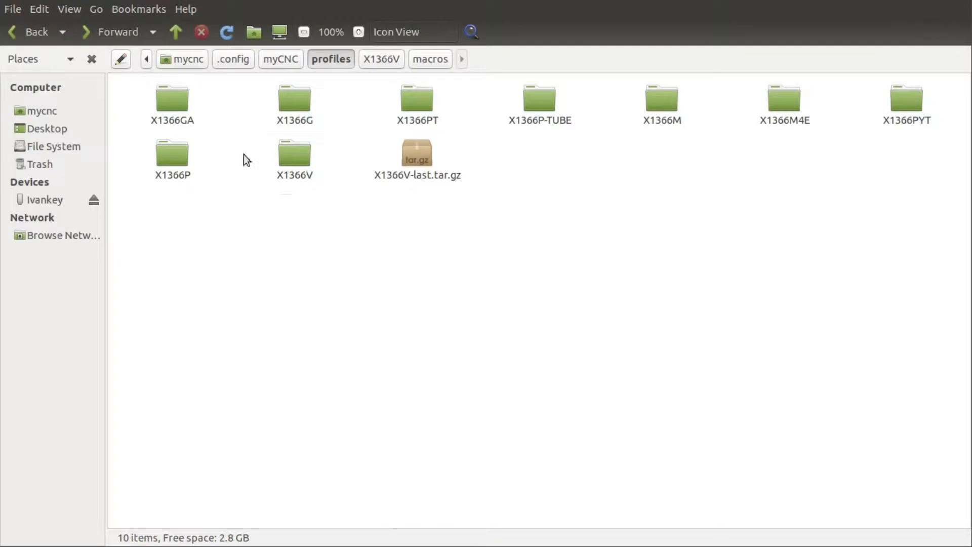
left_click(287, 152)
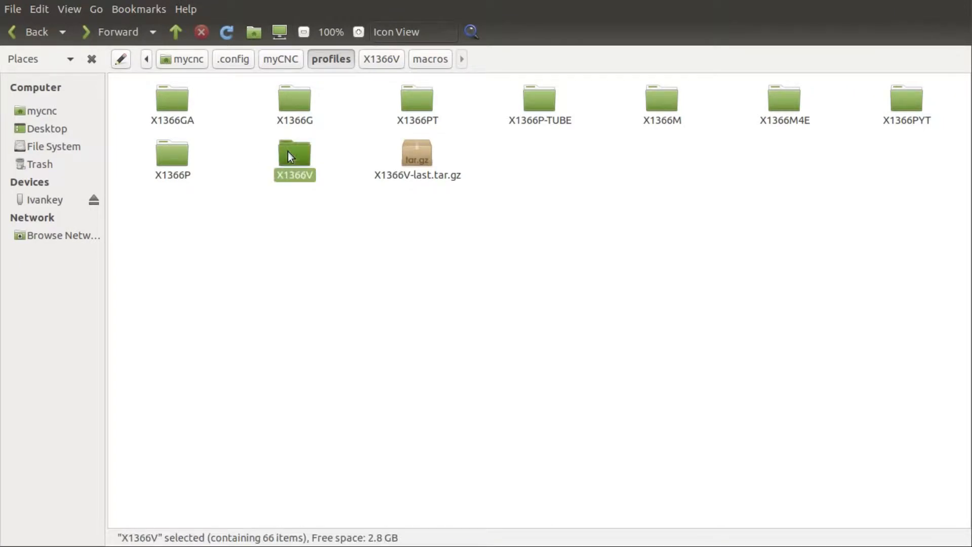
key("Delete")
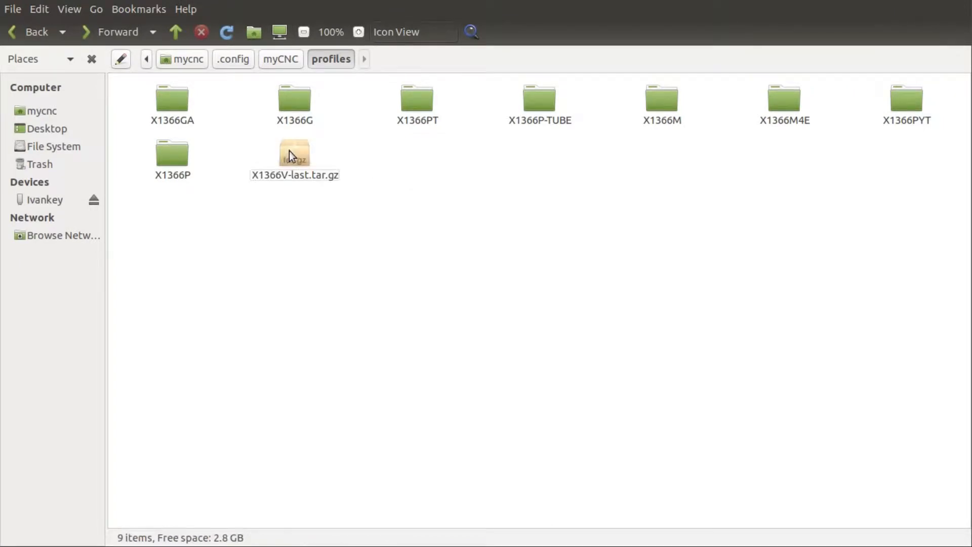
right_click(289, 151)
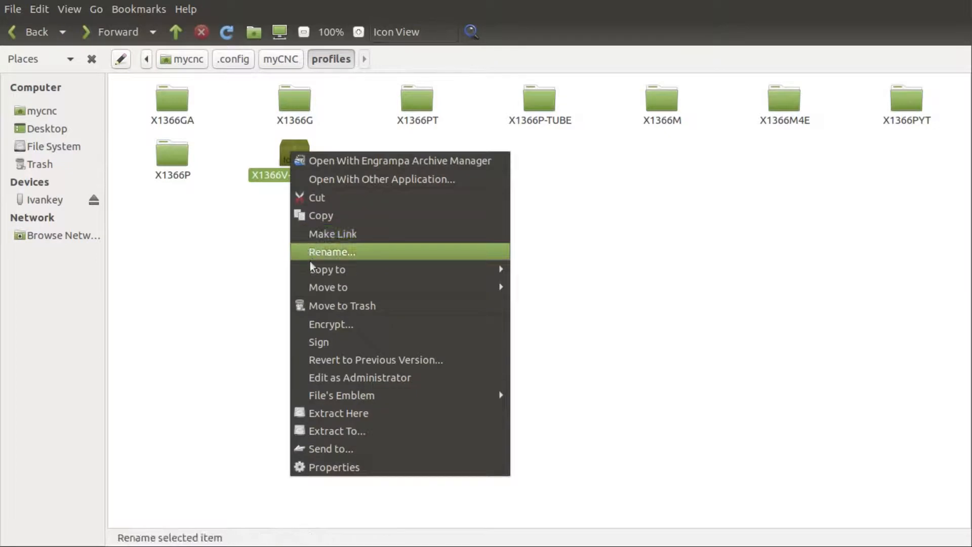
left_click(347, 415)
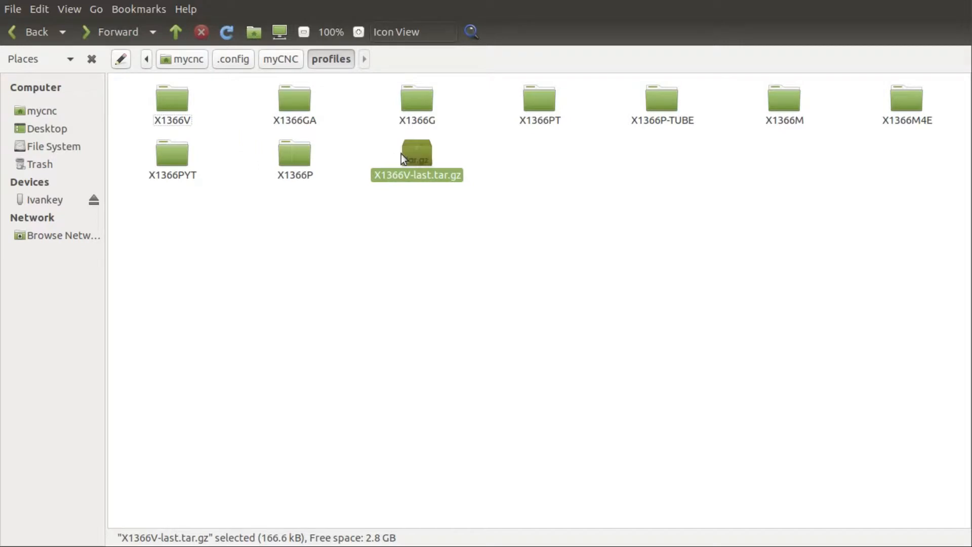
Copy the backed-up cnc-variables.xml from the Desktop into the extracted X1366V profile folder, replacing the existing file.
double_click(172, 98)
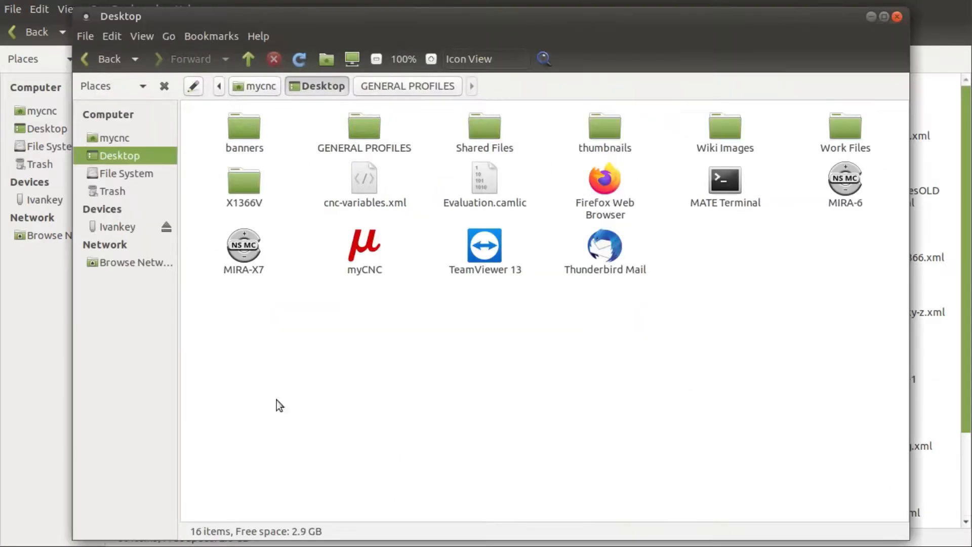
left_click(357, 184)
right_click(355, 181)
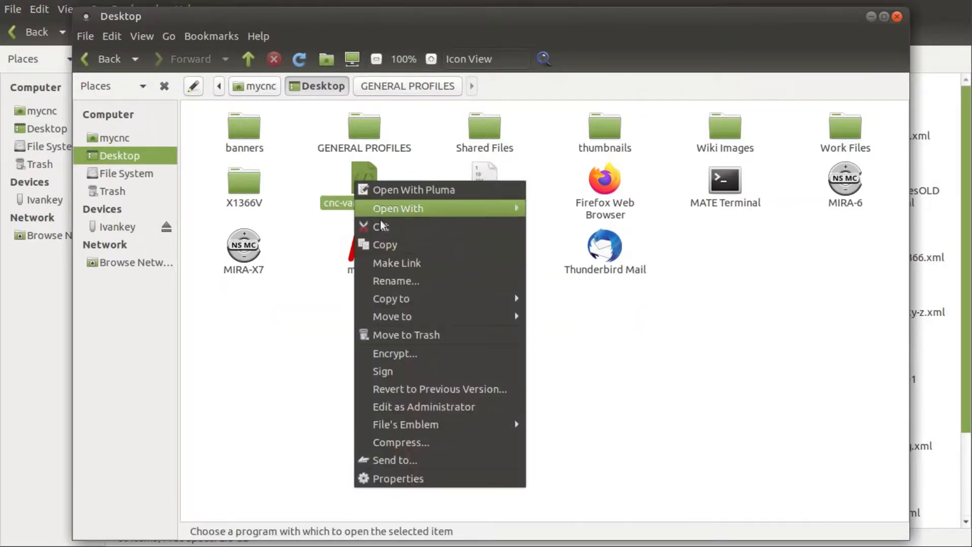
left_click(393, 248)
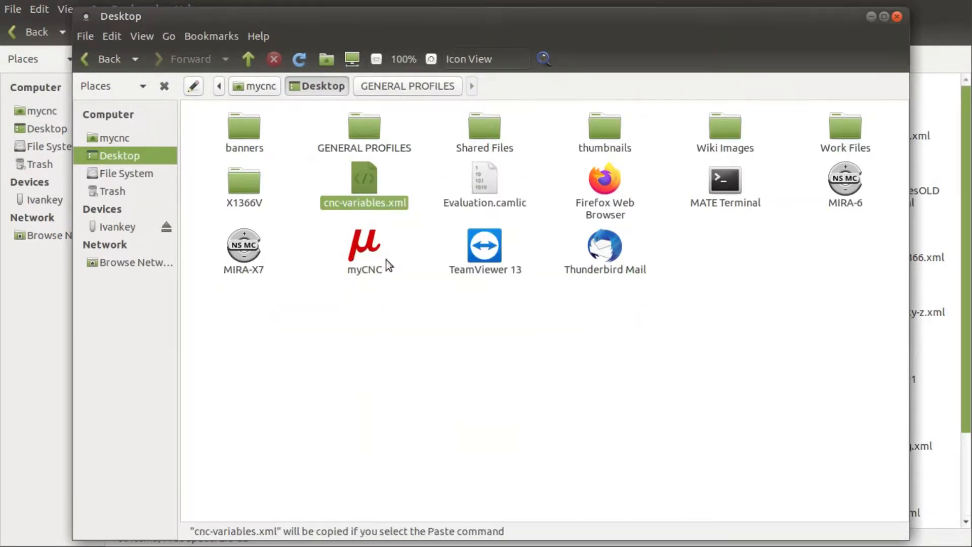
key("ctrl+w")
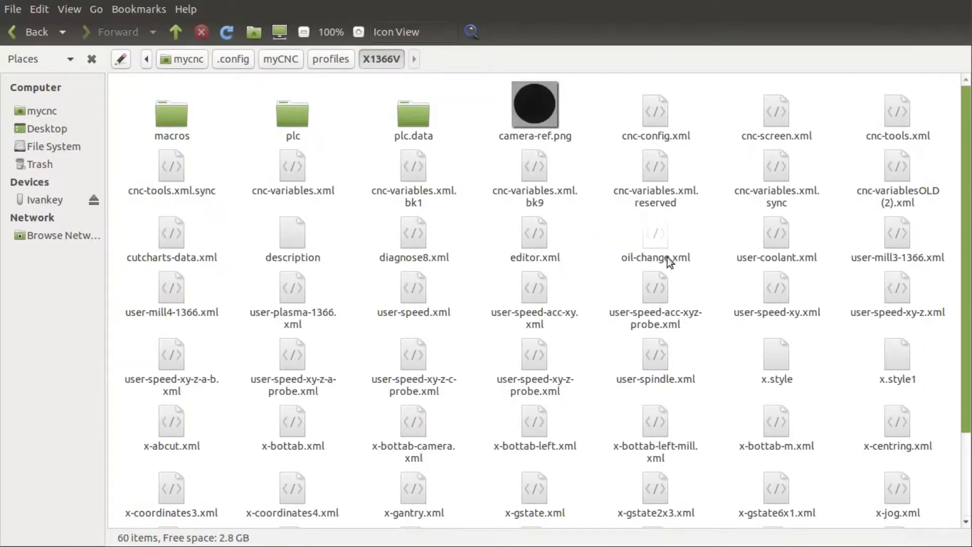
right_click(706, 211)
left_click(743, 347)
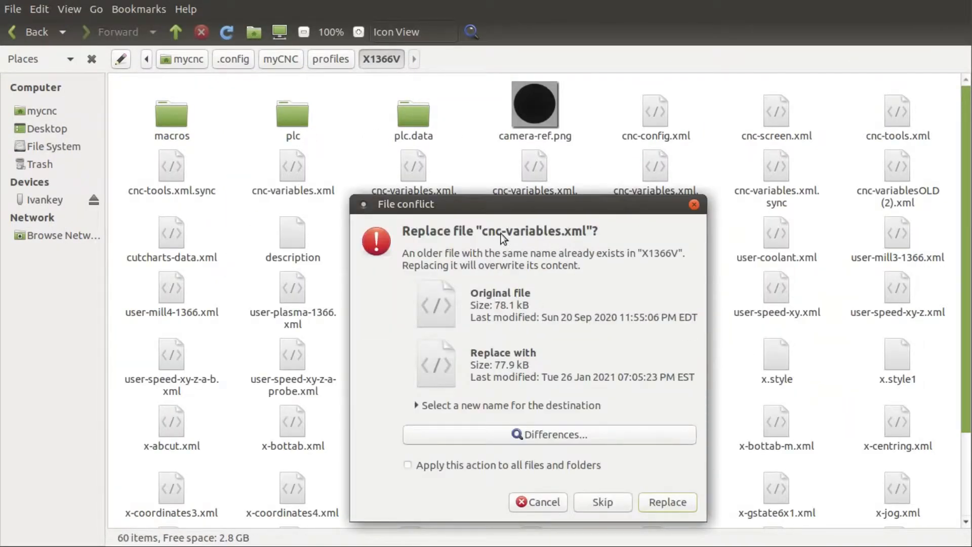
left_click(661, 501)
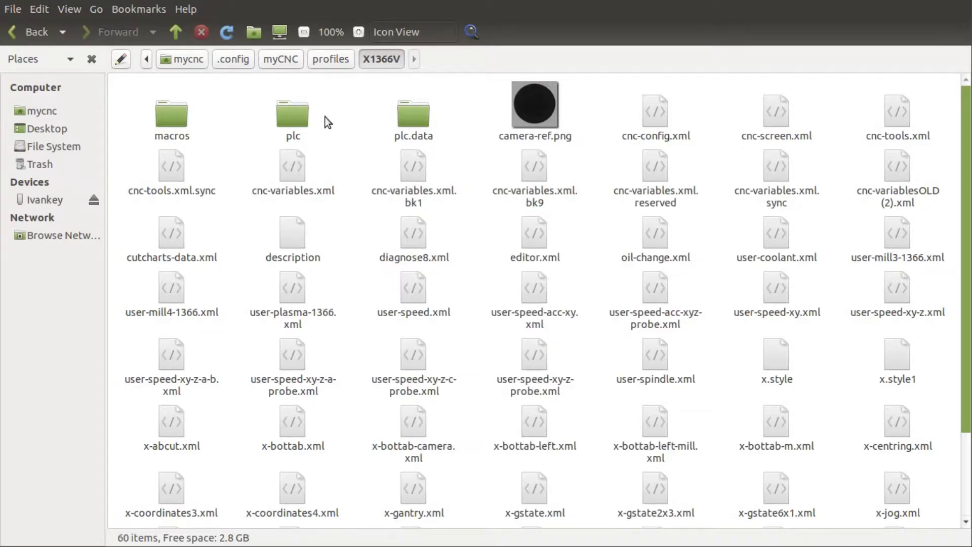
left_click_drag(324, 116, 144, 100)
left_click(223, 106)
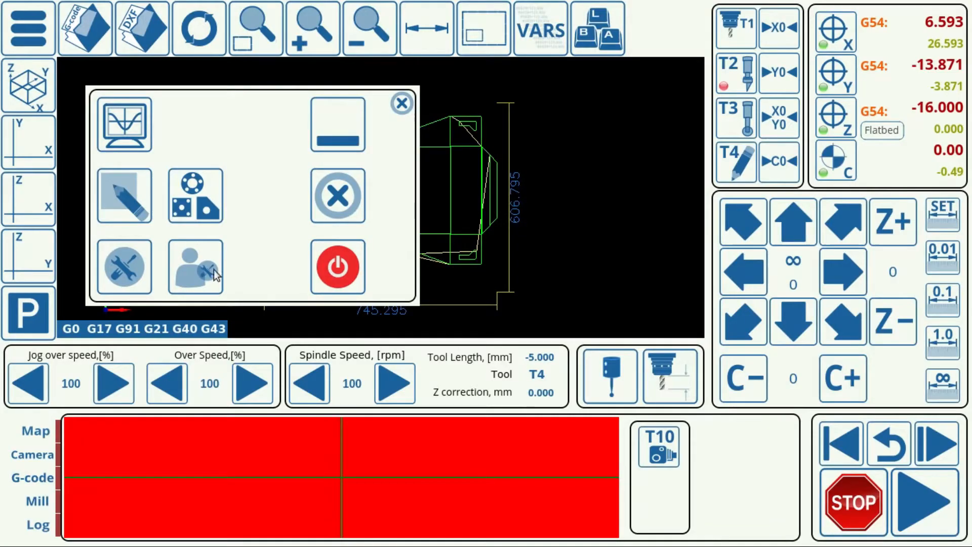
Switch to myCNC and show the Map controls in place of the camera view.
left_click(31, 433)
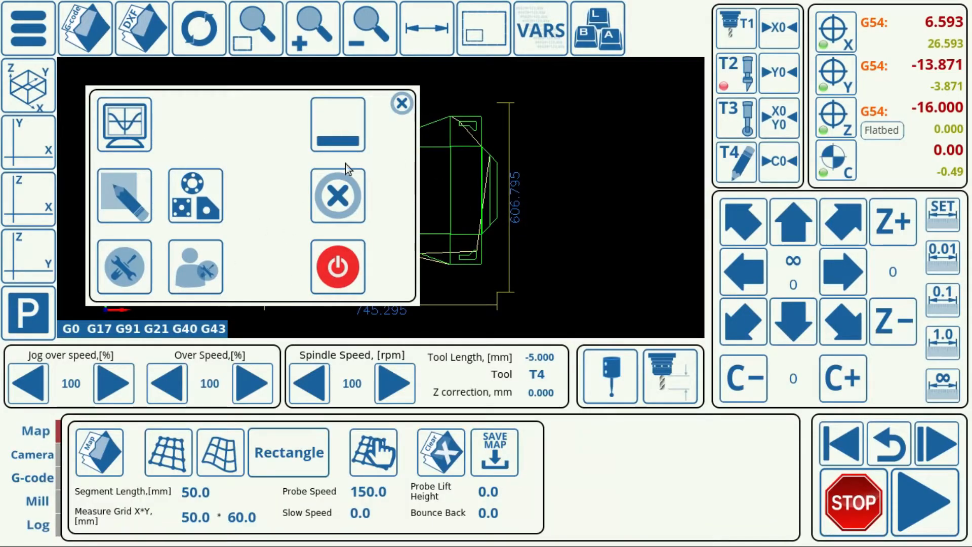